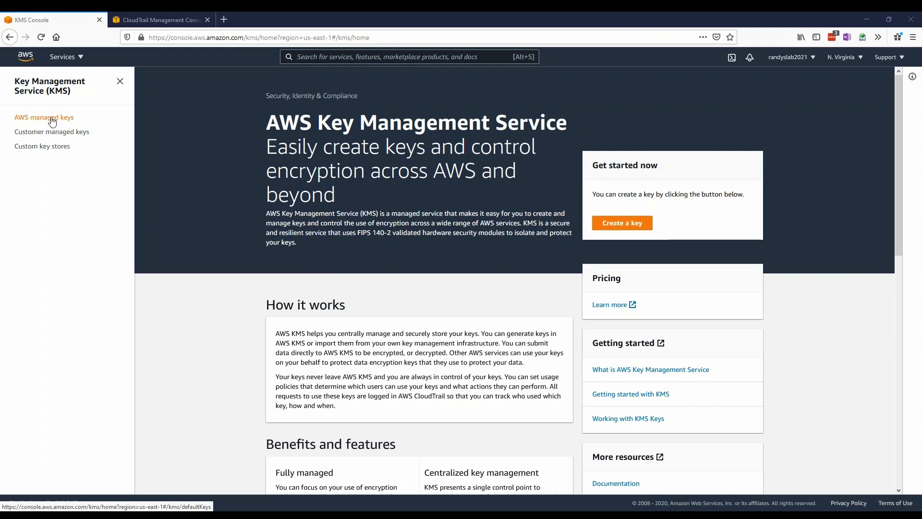
Open the AWS managed key aws/s3 and review its key policy and cryptographic configuration.
click(52, 121)
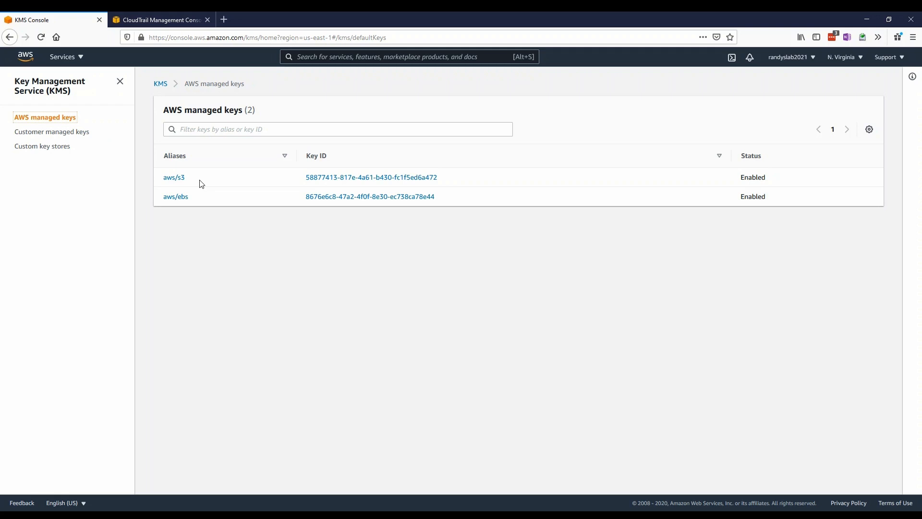
click(175, 179)
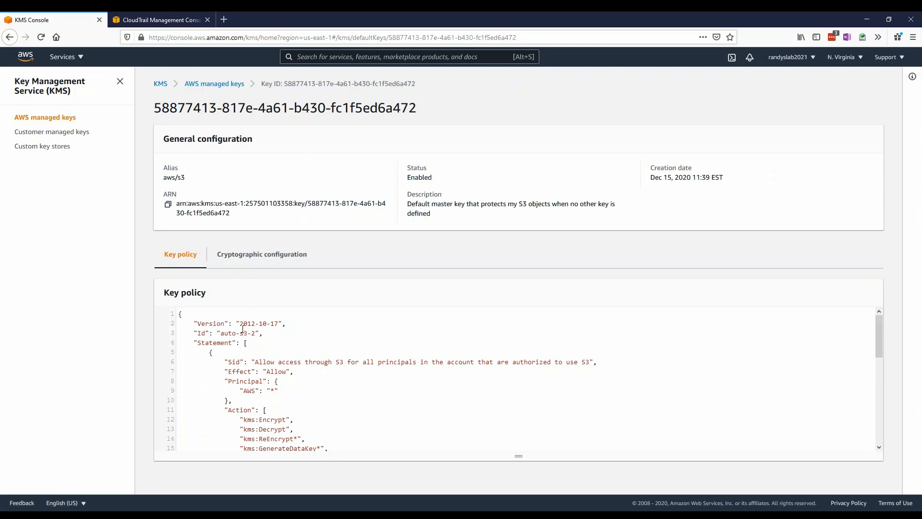
drag(225, 323, 307, 426)
click(282, 366)
click(249, 257)
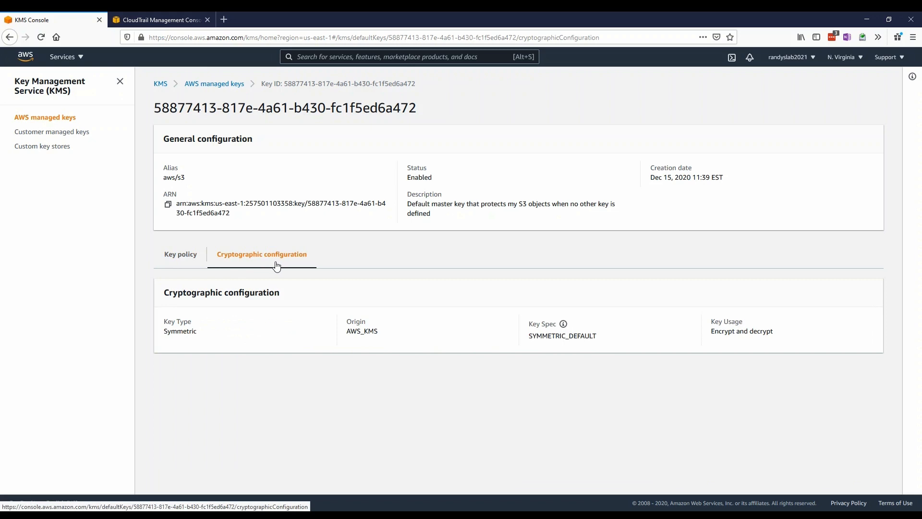
click(180, 257)
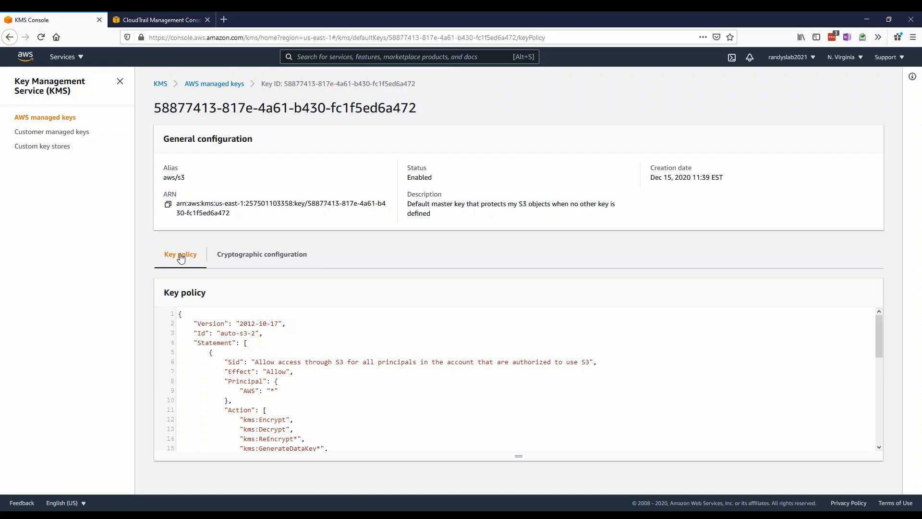
Open the customer managed S3 test key, read through its policy in edit mode, and leave without saving.
click(79, 136)
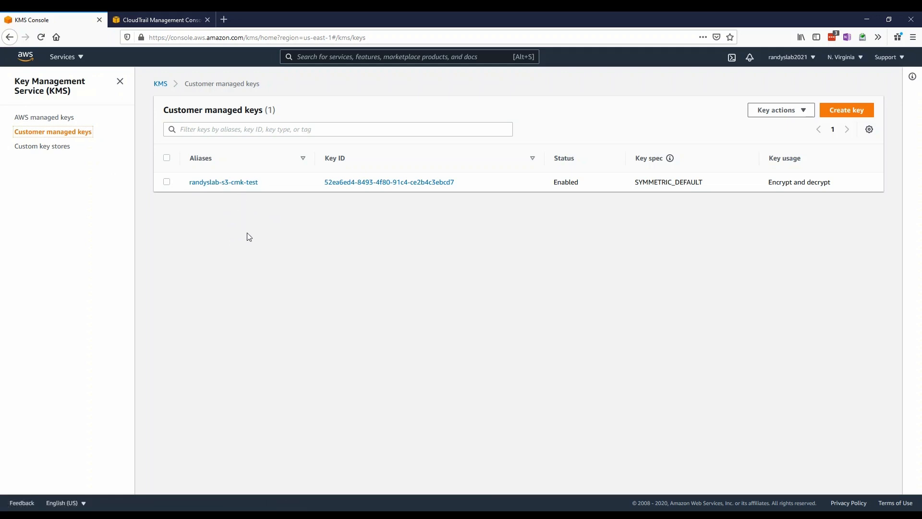
click(227, 183)
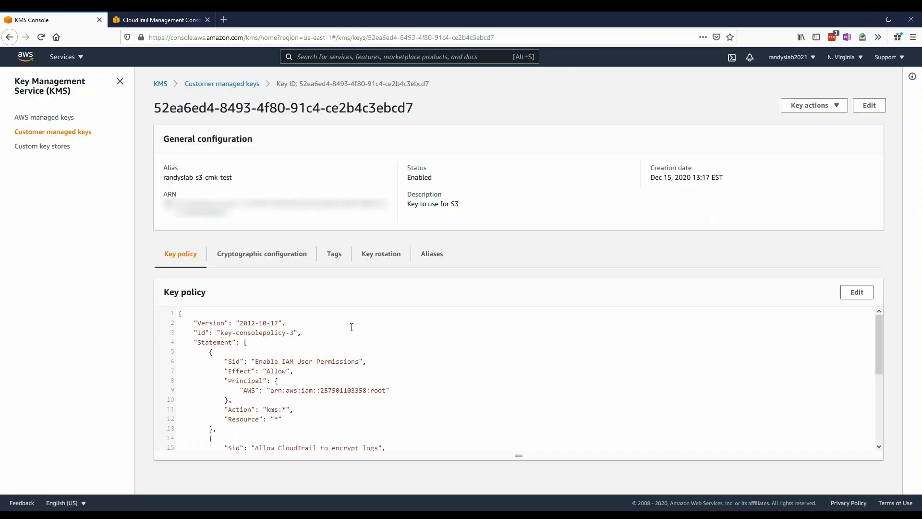
click(857, 291)
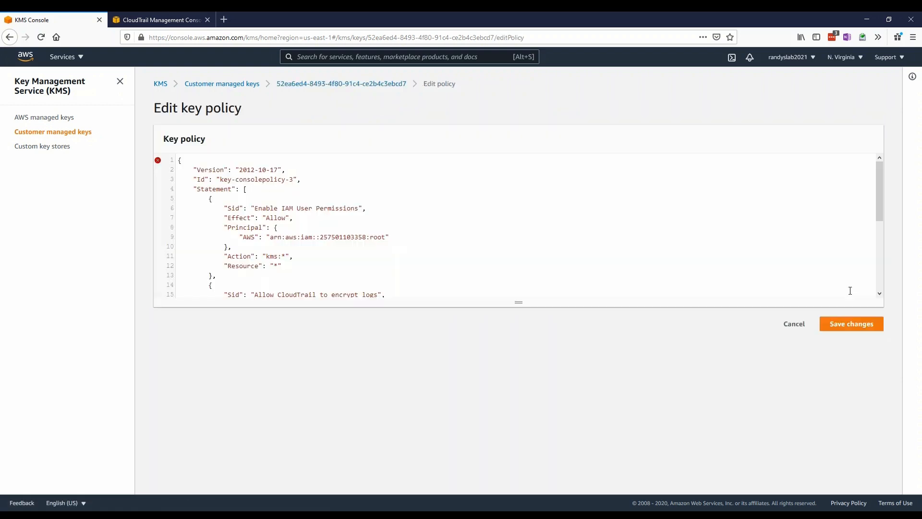
scroll(377, 242, down, 5)
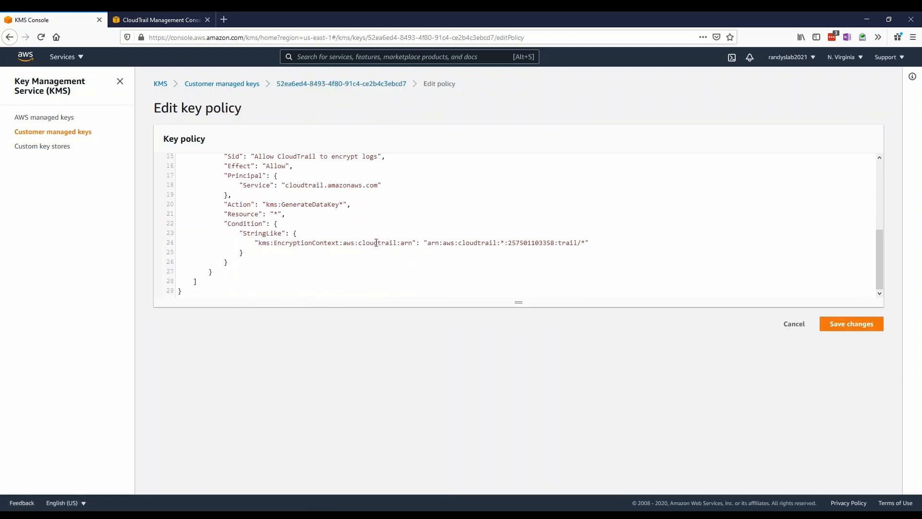
scroll(376, 243, up, 2)
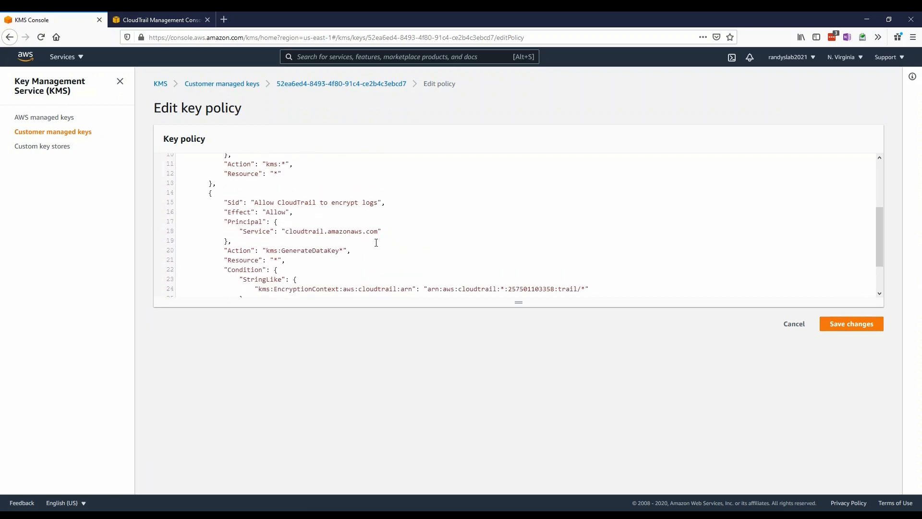
click(793, 324)
Review the customer managed key's cryptographic configuration, tags, key rotation setting and aliases.
click(269, 257)
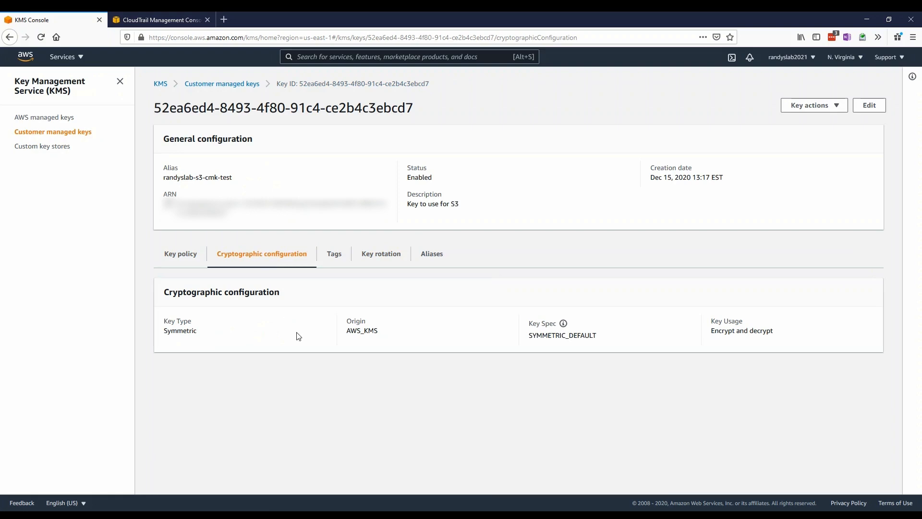
click(335, 257)
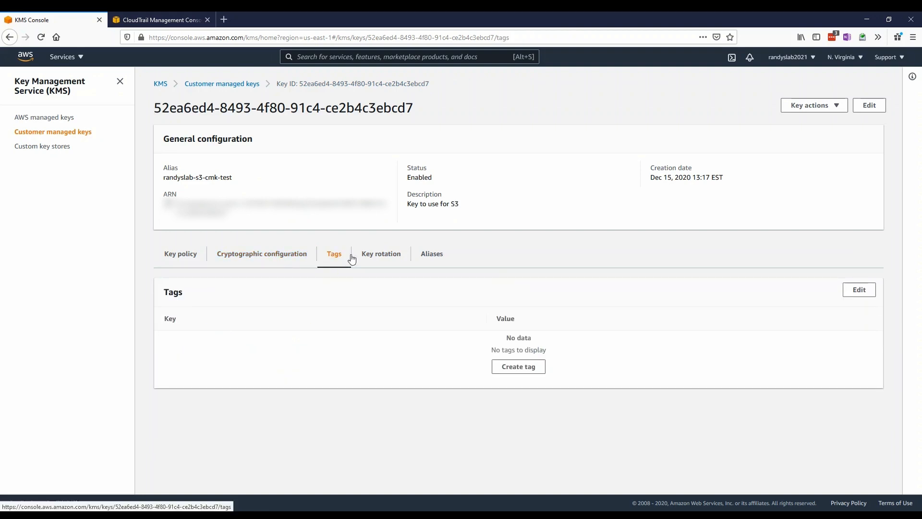
click(381, 257)
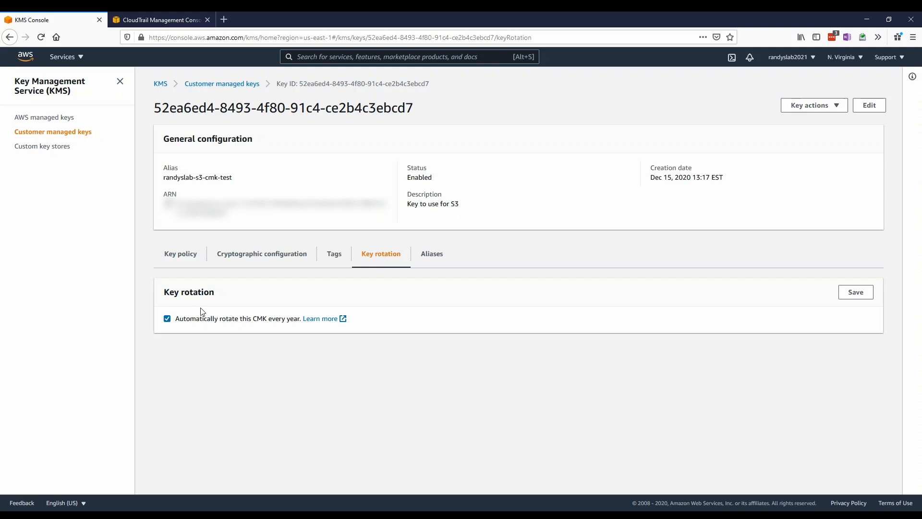
click(434, 253)
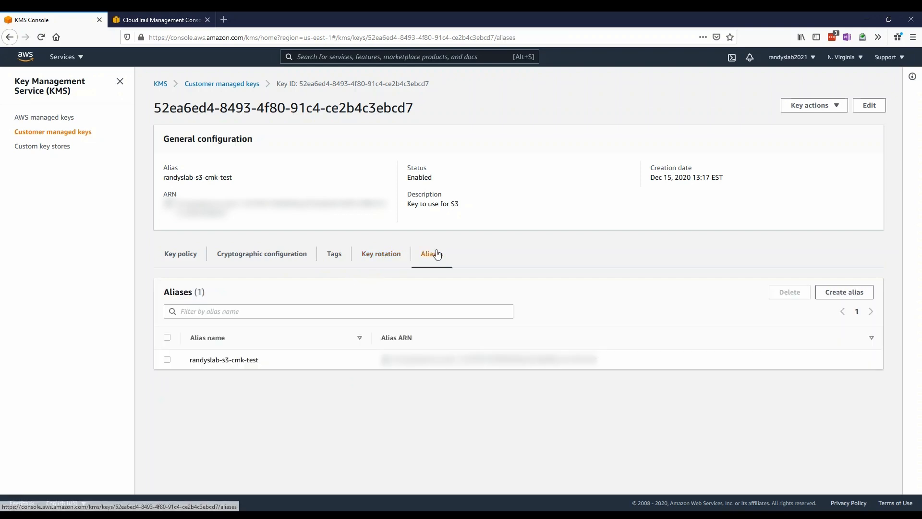
Create an additional alias named my-awesome-key for the customer managed key.
click(843, 292)
click(369, 302)
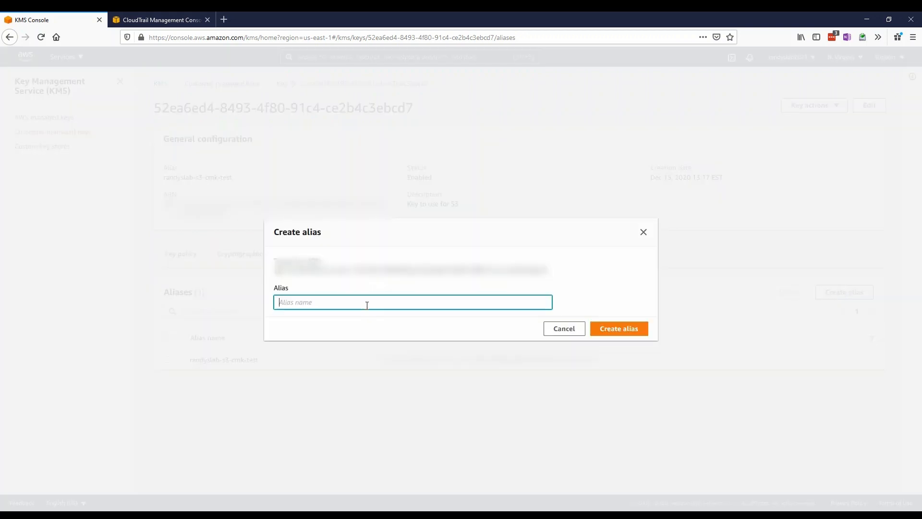
text(my alia)
key(BackSpace)
key(BackSpace)
key(BackSpace)
key(BackSpace)
key(BackSpace)
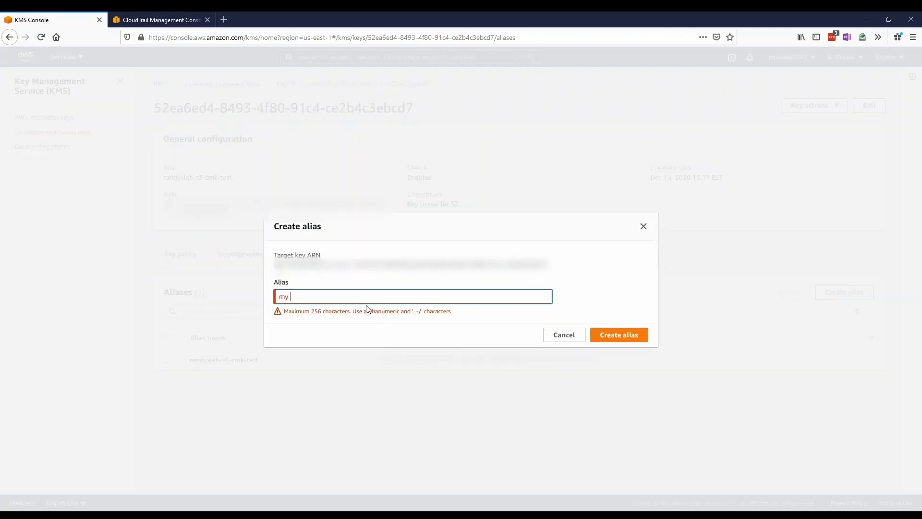
text(-awese)
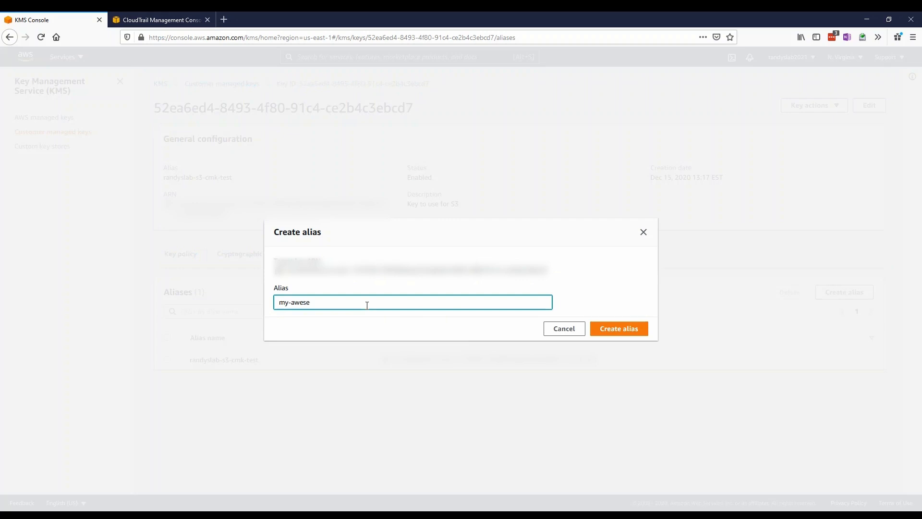
text(om-key)
key(Left)
key(Left)
key(Left)
key(Left)
key(BackSpace)
key(BackSpace)
text(me)
key(Left)
key(Delete)
text(o)
click(615, 331)
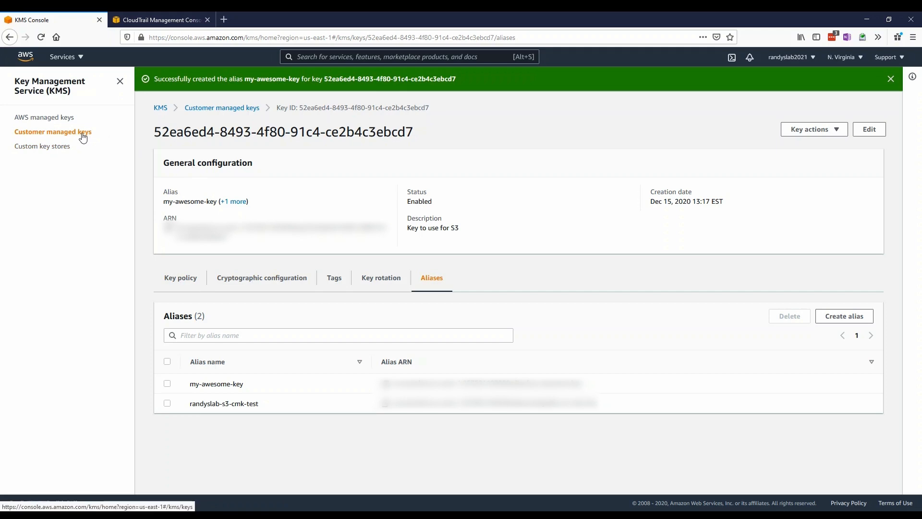
View the custom key stores page, and return to the list of customer managed keys.
click(39, 151)
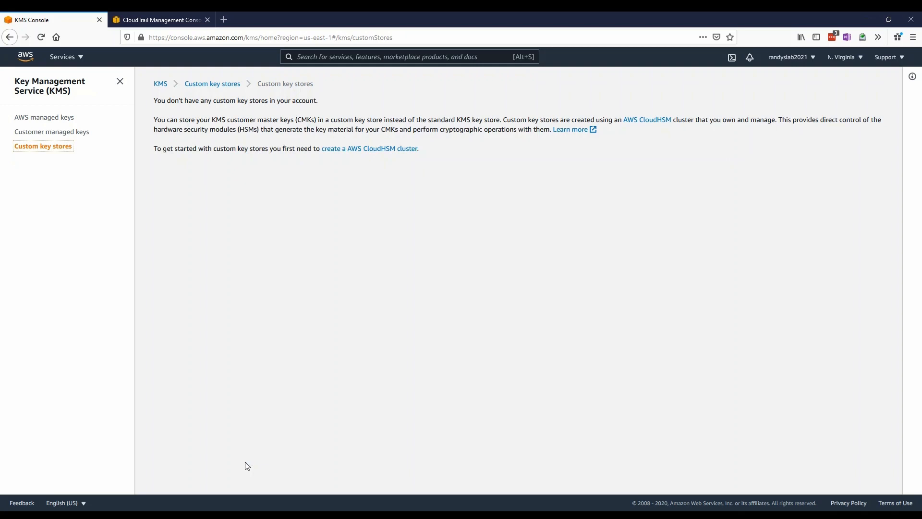
click(56, 134)
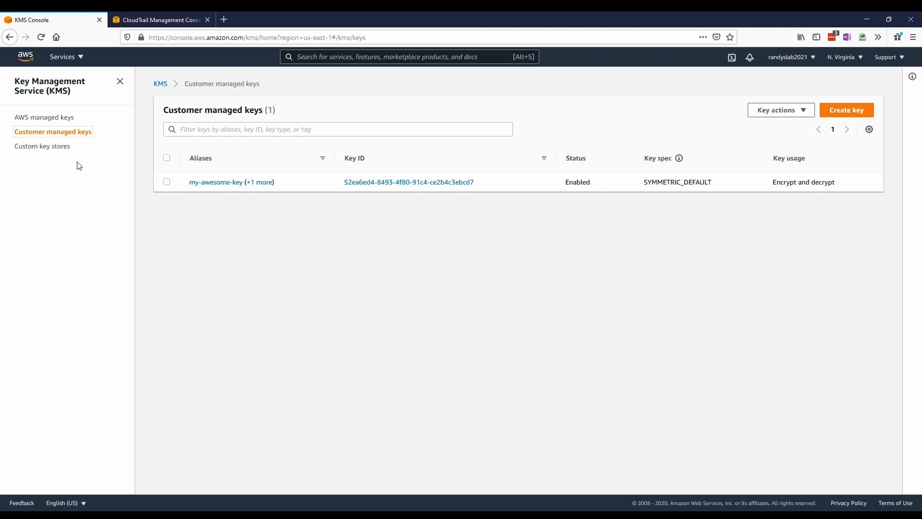